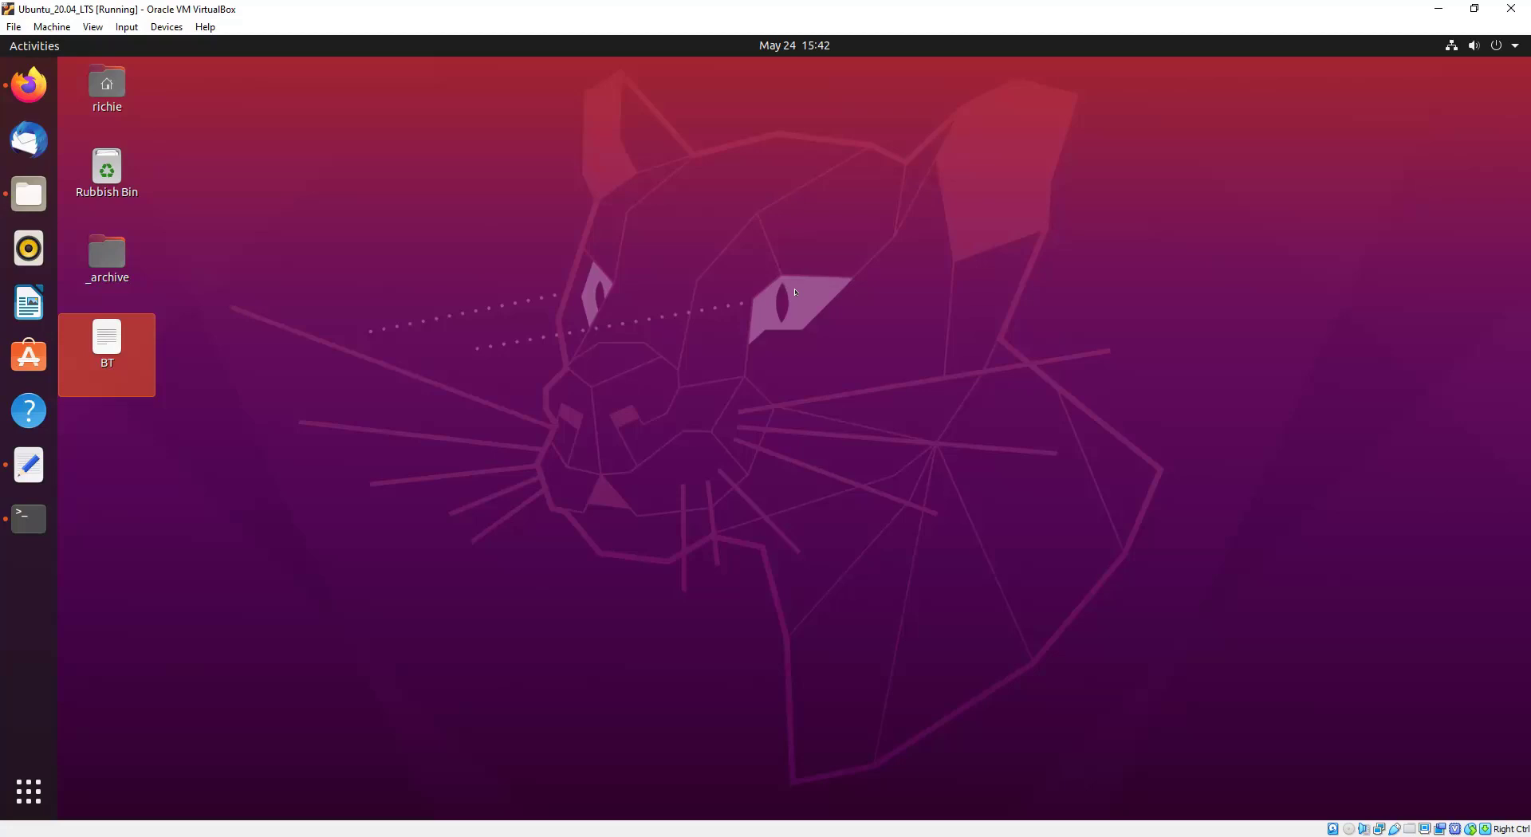
# Highlight the install command in the terminal, then show Downloads containing btguard.ca.crt.
pyautogui.click(44, 532)
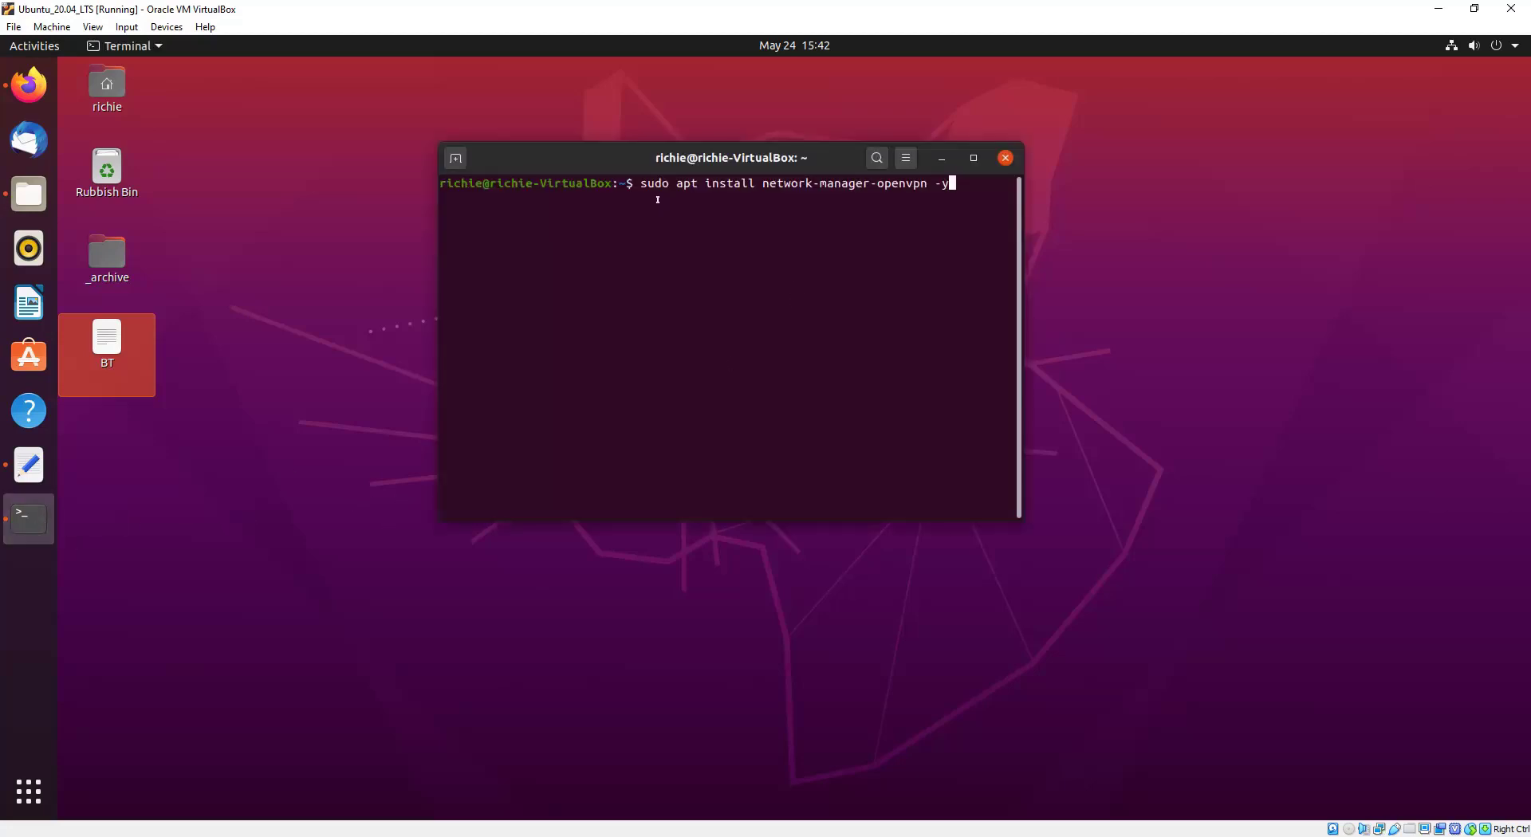
pyautogui.moveTo(638, 184); pyautogui.dragTo(944, 179)
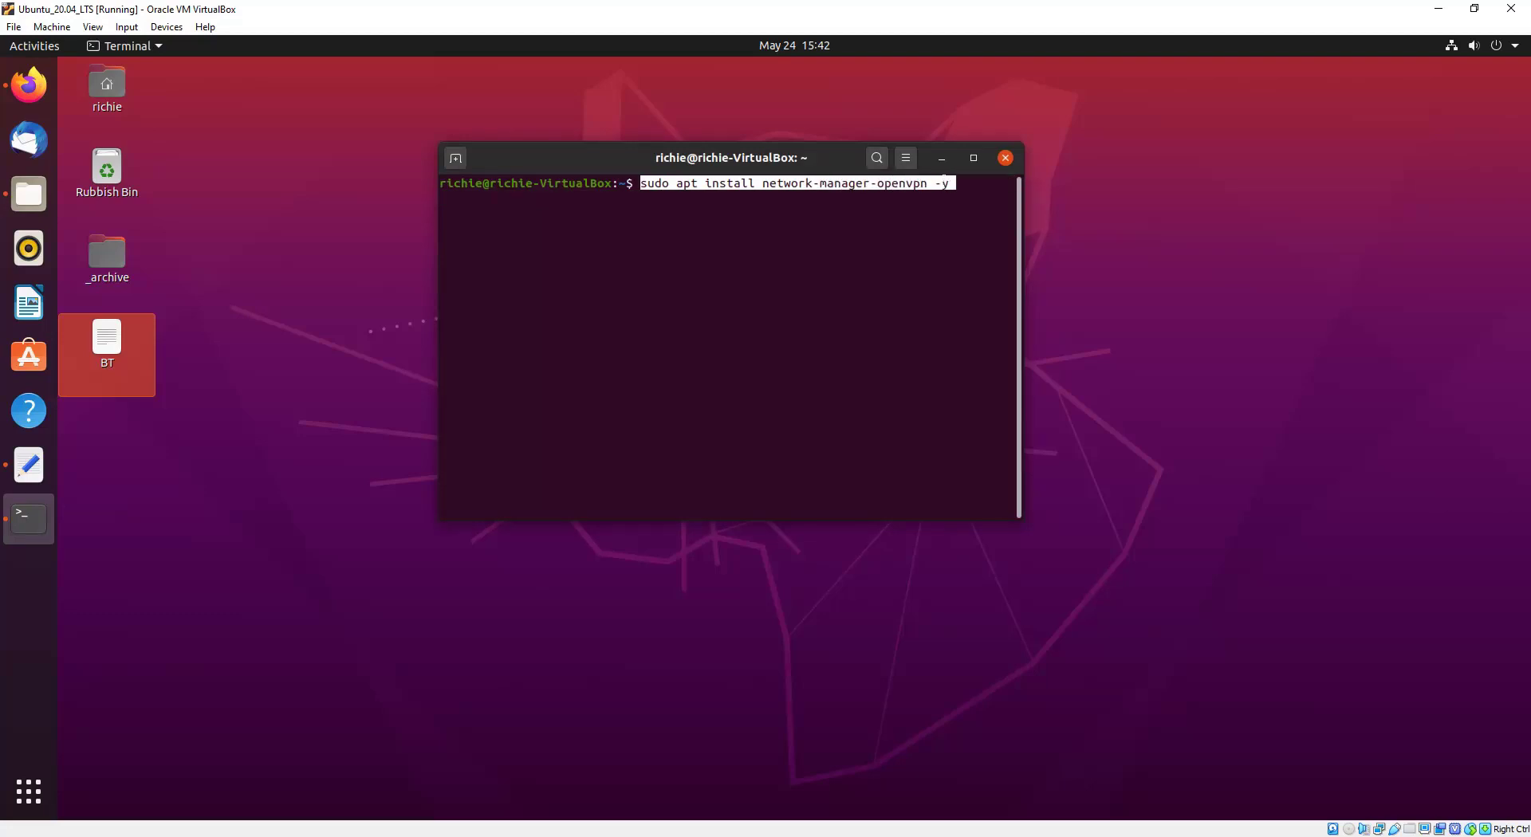
pyautogui.click(692, 193)
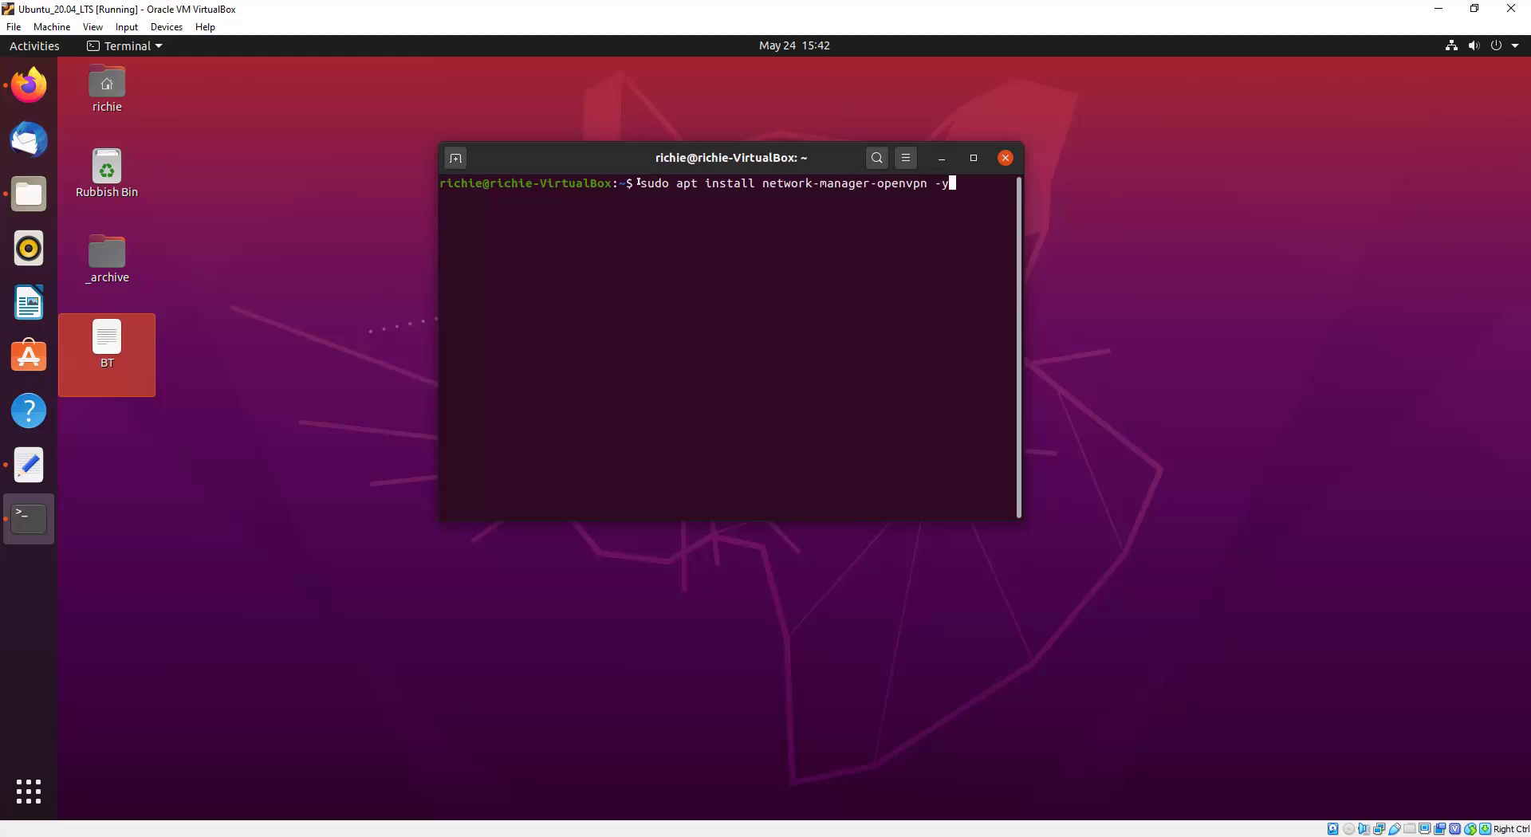
pyautogui.moveTo(638, 183); pyautogui.dragTo(945, 175)
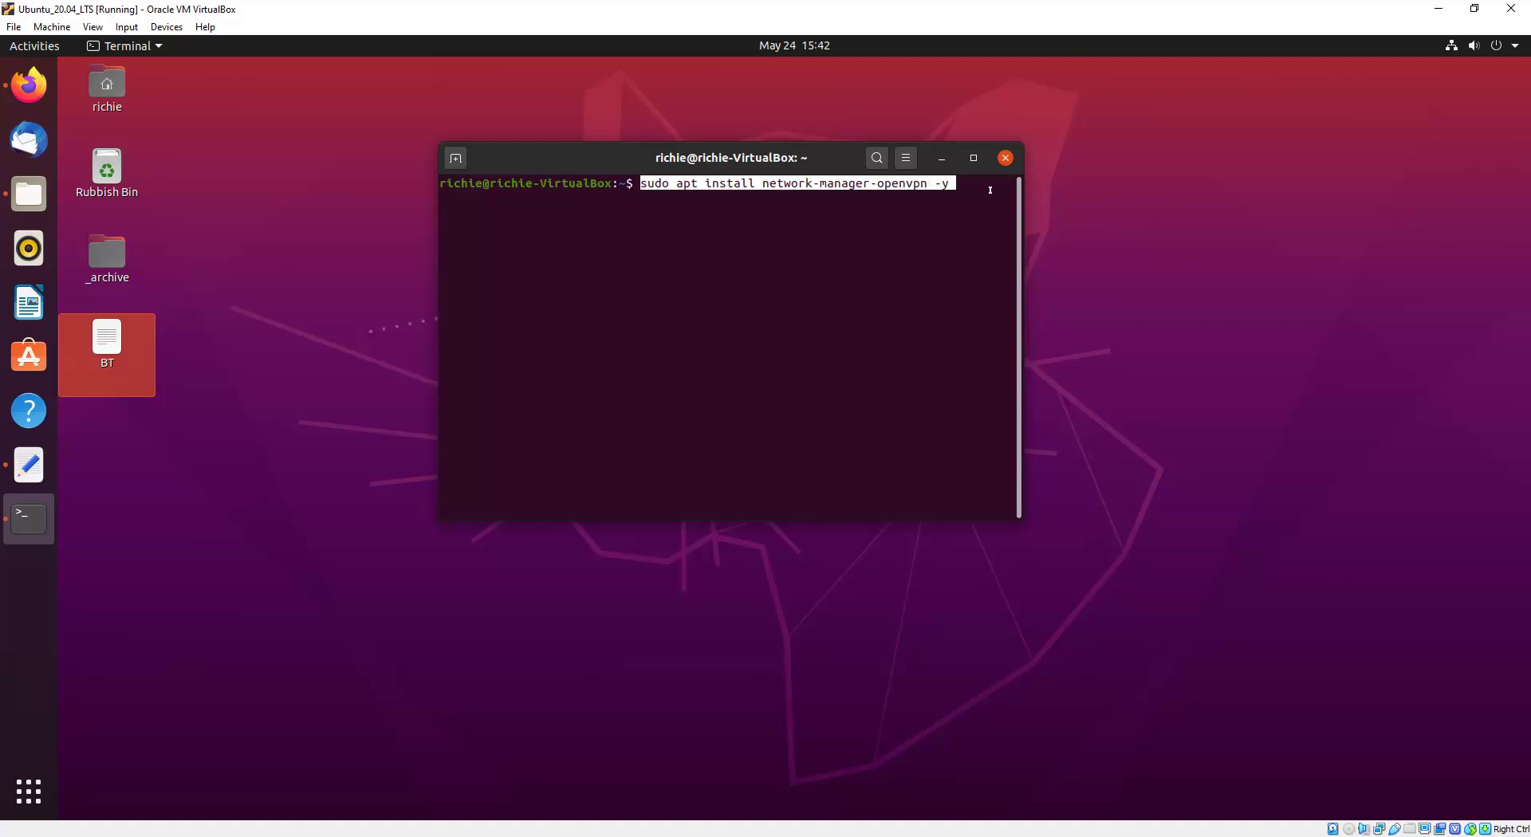
pyautogui.click(941, 158)
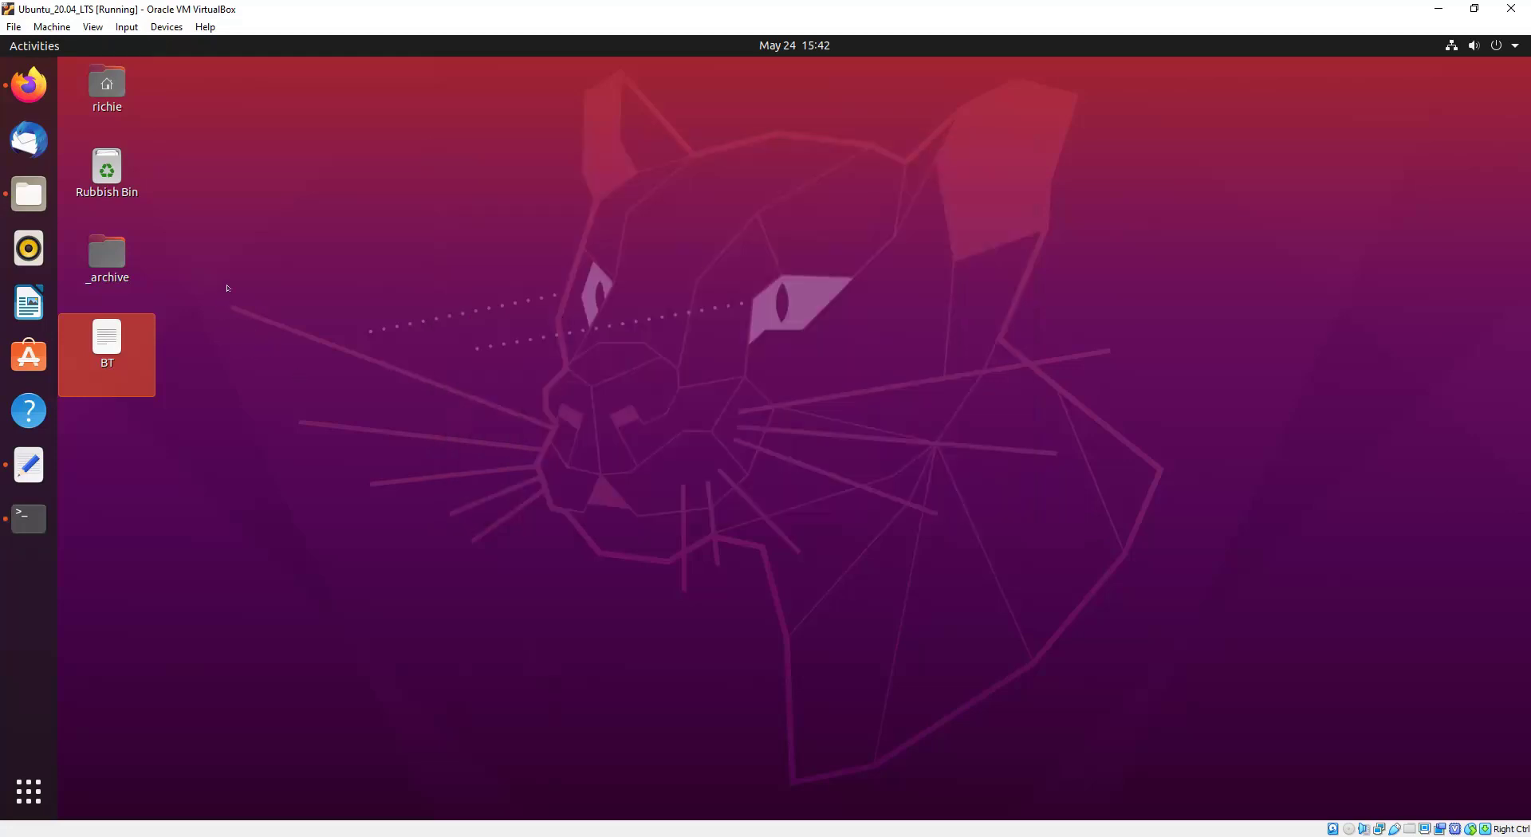
pyautogui.click(28, 194)
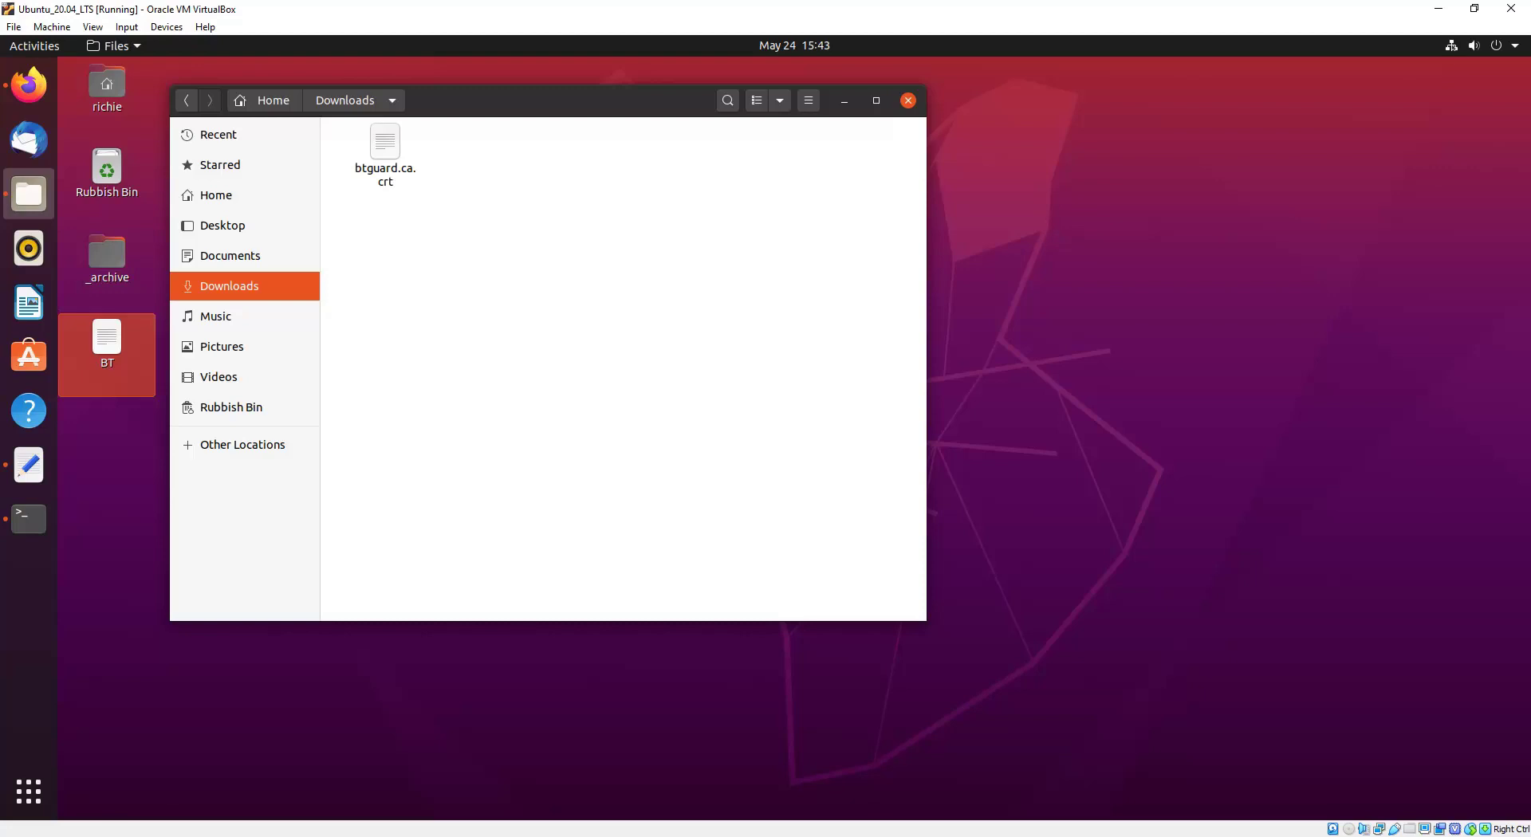
# Launch Settings from the system menu and add a new VPN on the Network page.
pyautogui.click(1451, 46)
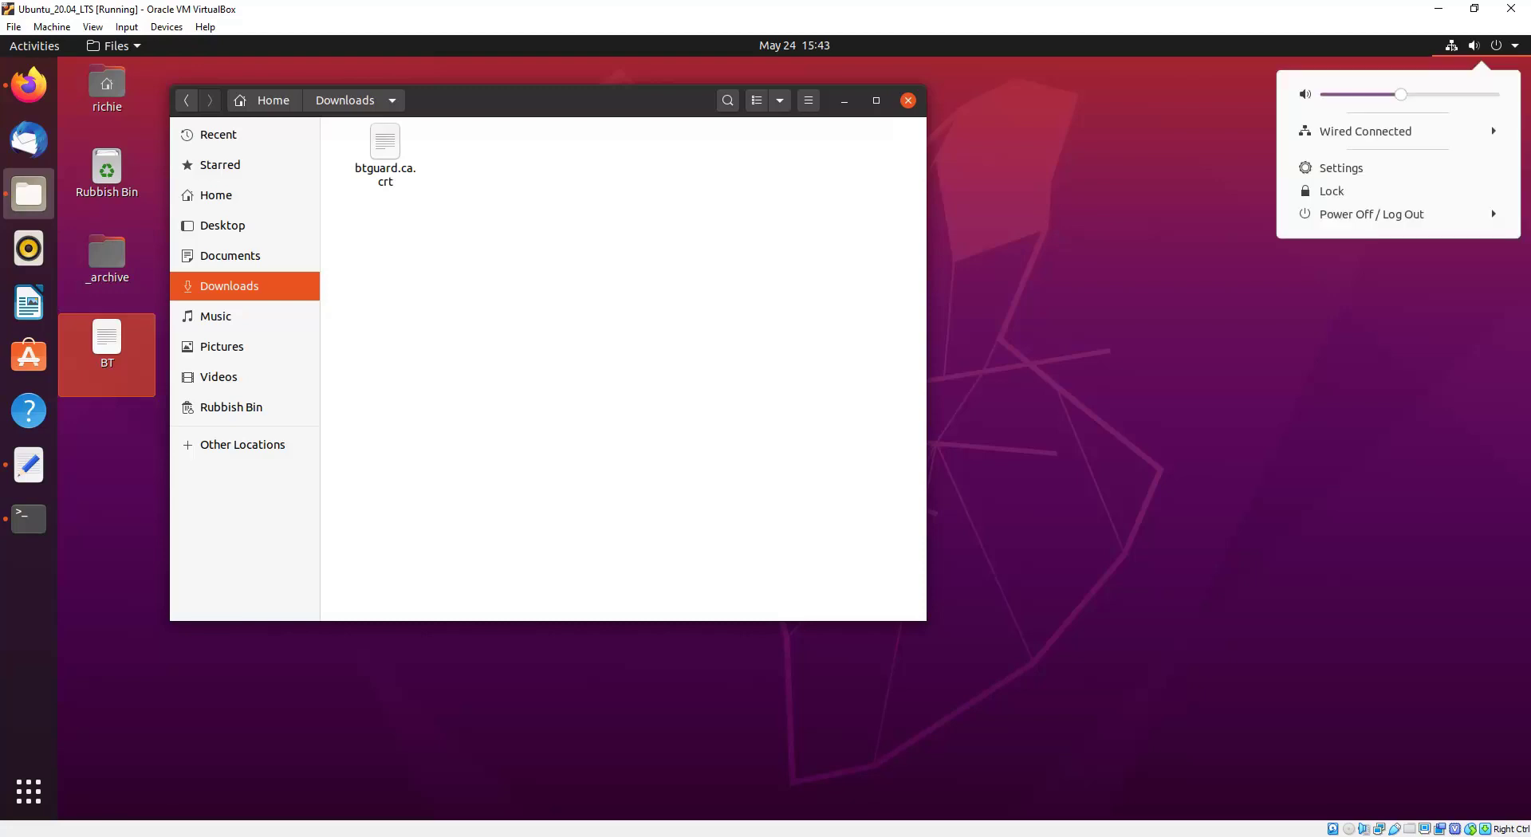
pyautogui.click(1391, 167)
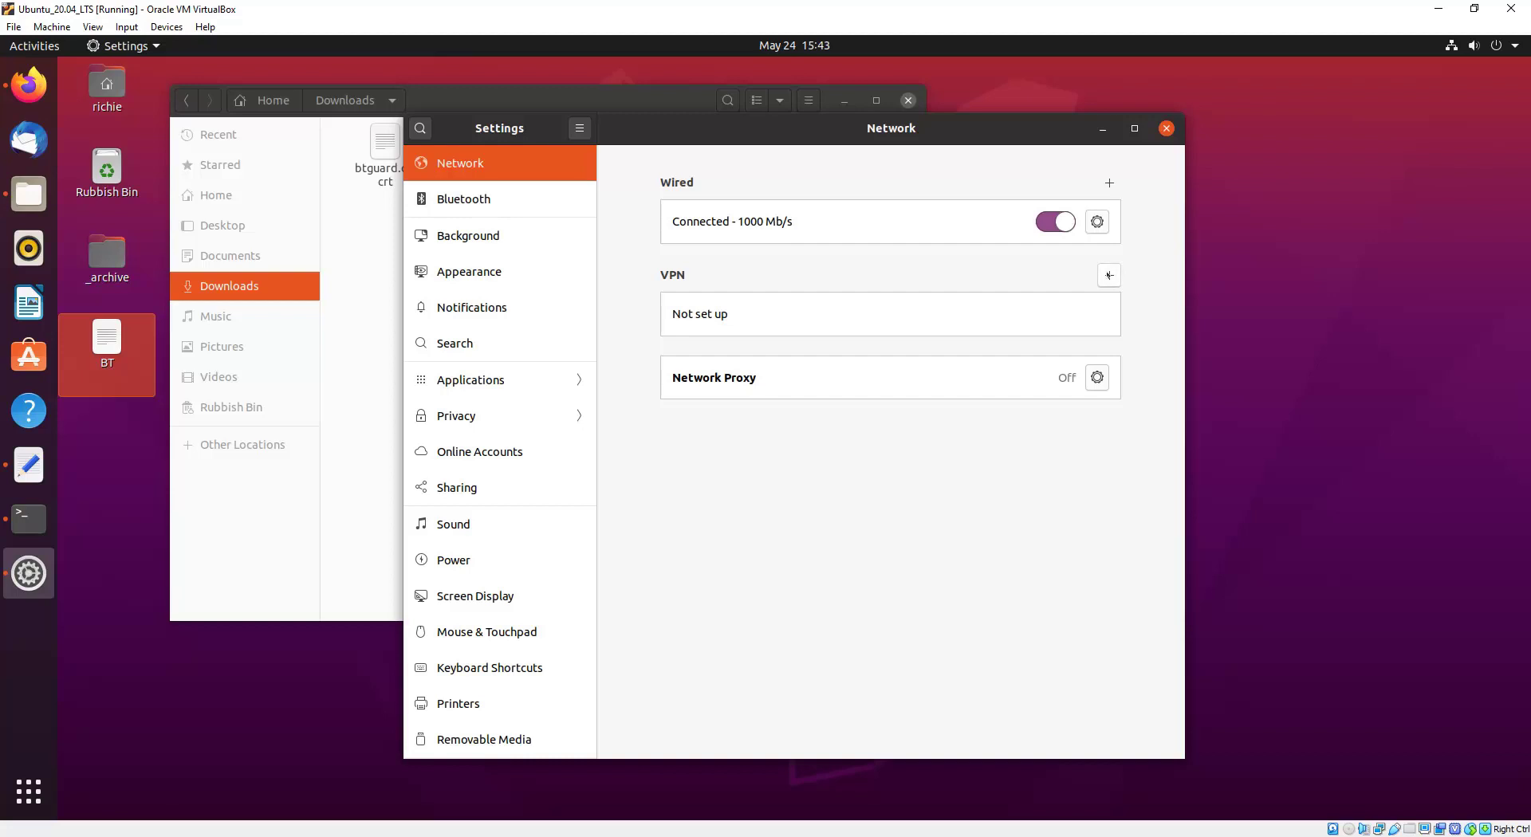
pyautogui.click(1108, 275)
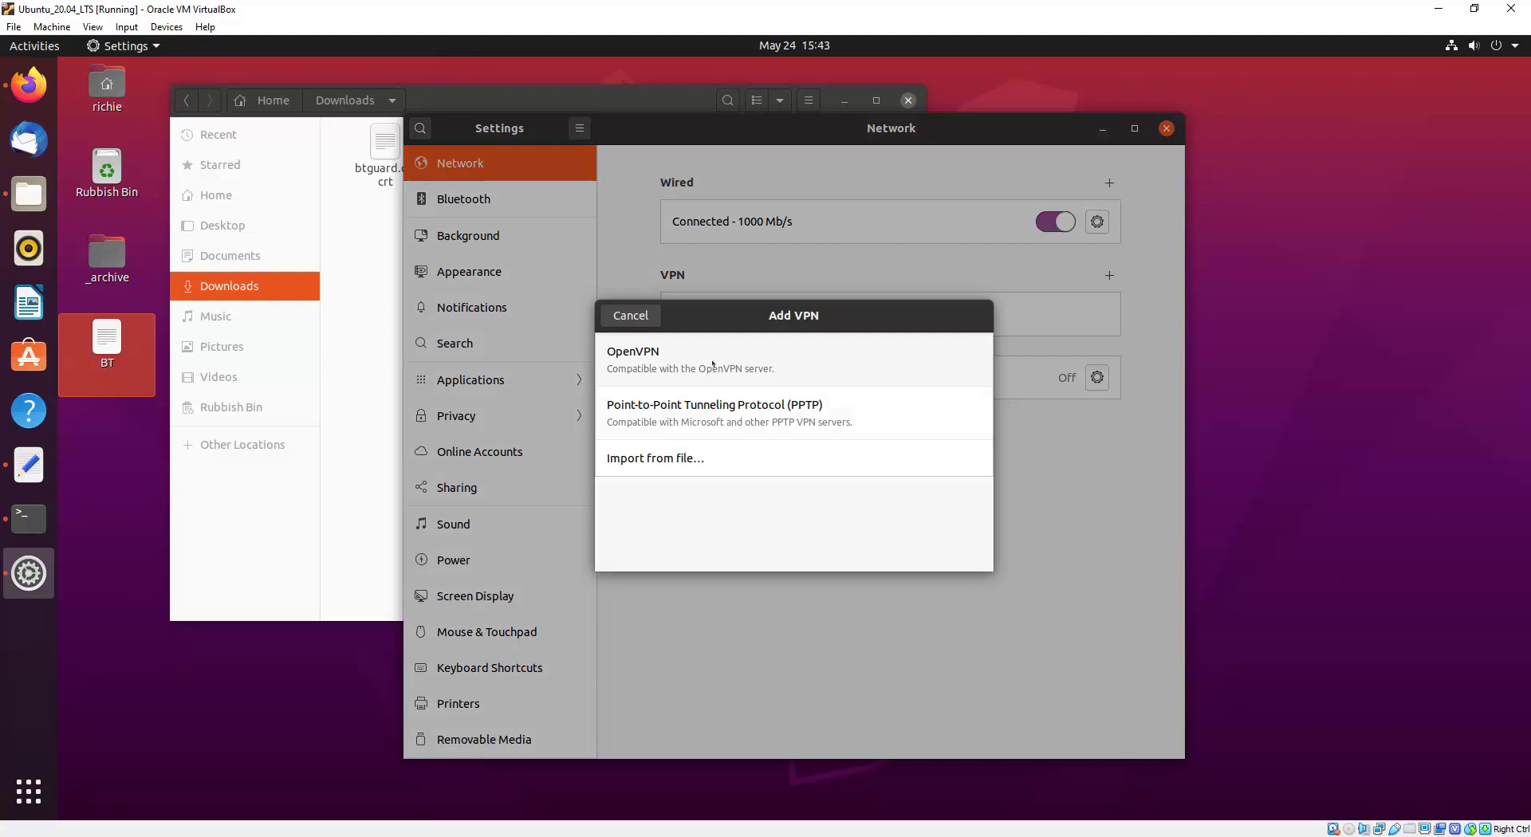
# Create an OpenVPN connection named BTGuard with gateway sg.vpn.btguard.com.
pyautogui.click(711, 364)
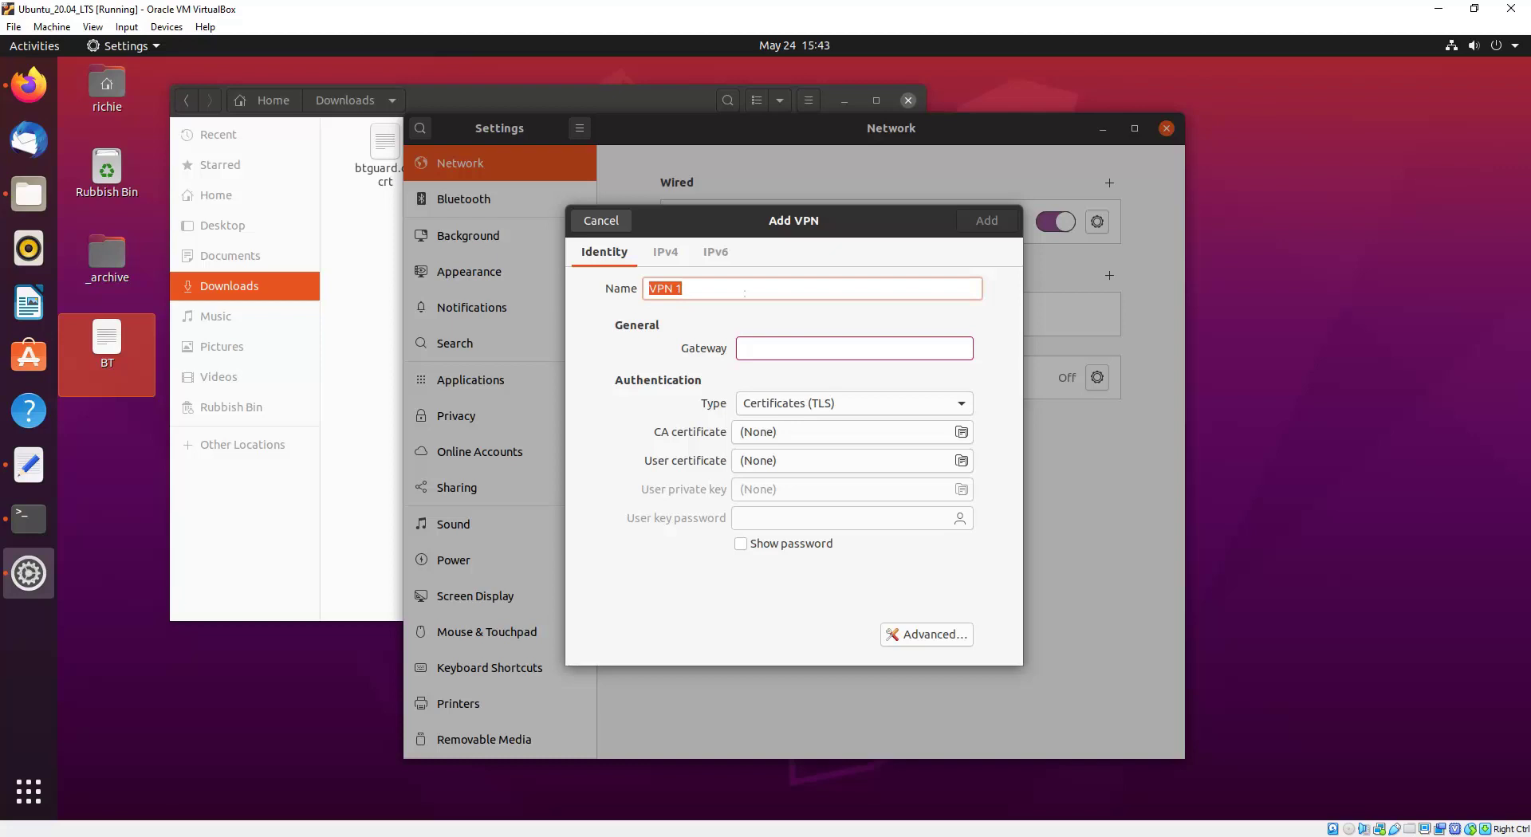
pyautogui.write('BTGuard')
pyautogui.press('Tab')
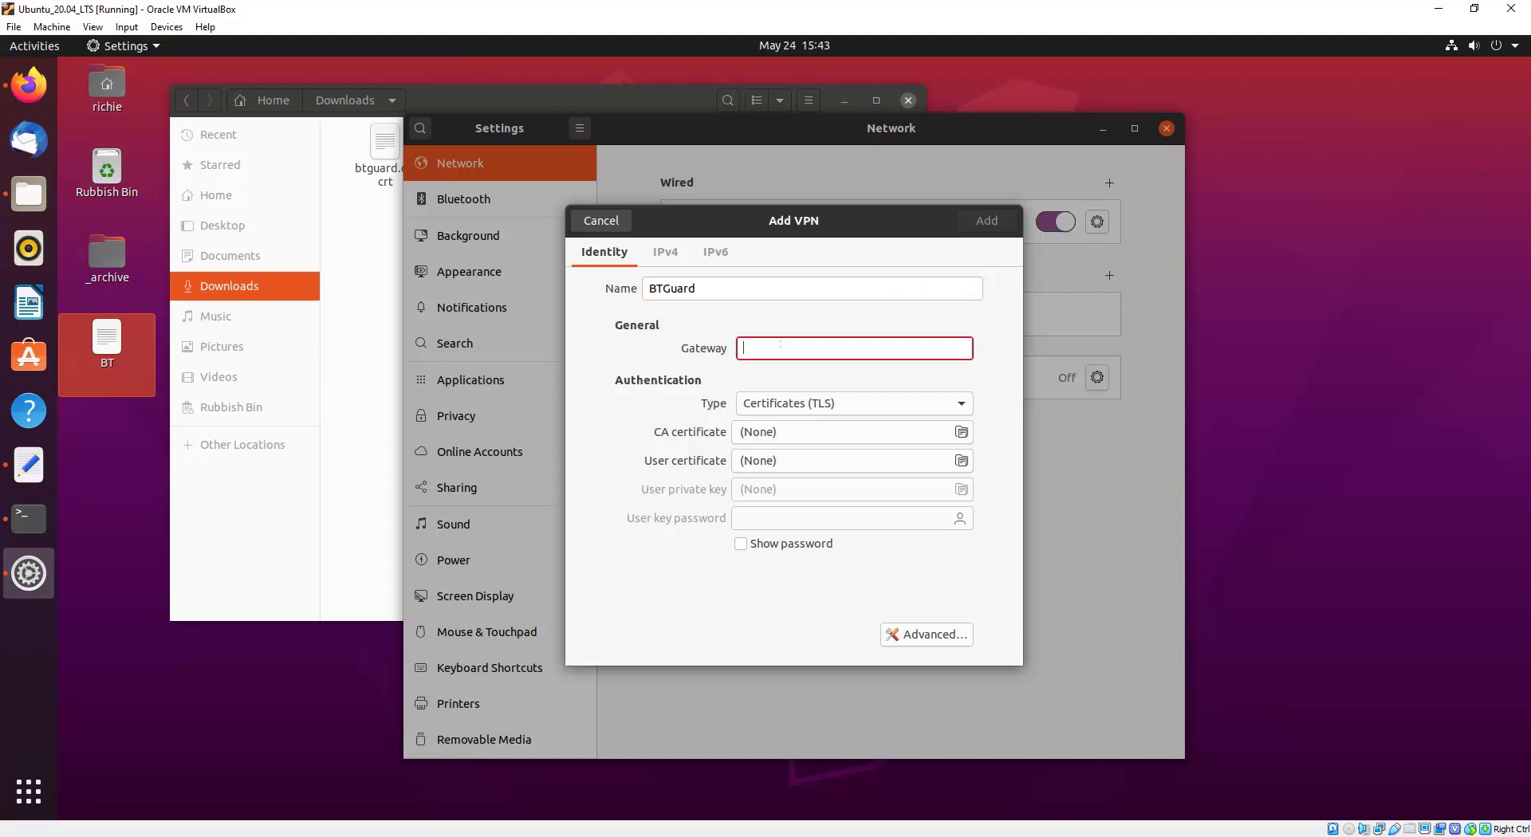
pyautogui.write('192')
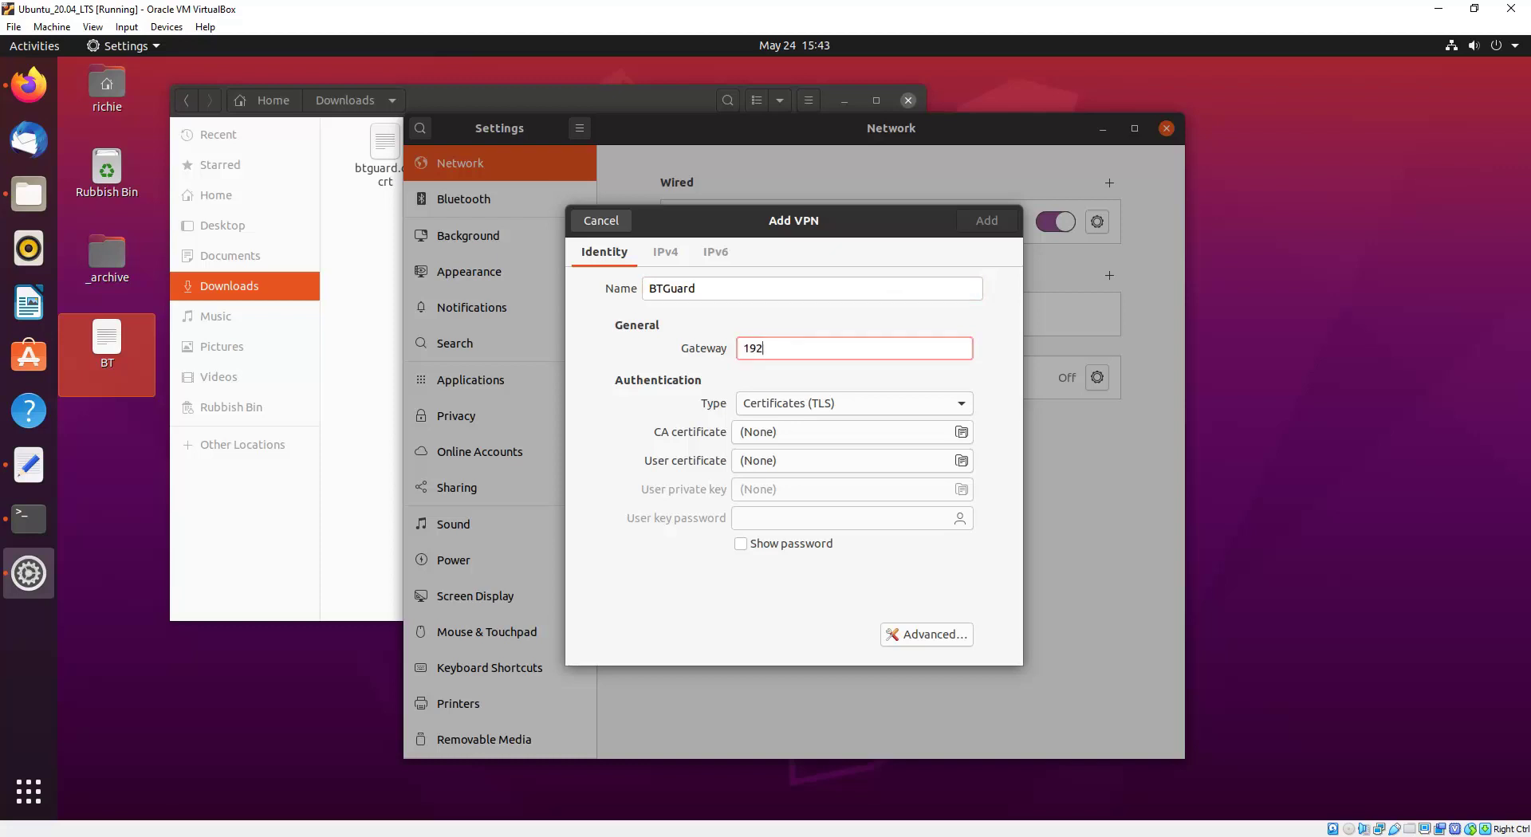
pyautogui.write('.596.30.23')
pyautogui.press('BackSpace')
pyautogui.press('BackSpace')
pyautogui.press('BackSpace')
pyautogui.press('BackSpace')
pyautogui.press('BackSpace')
pyautogui.press('BackSpace')
pyautogui.press('BackSpace')
pyautogui.press('BackSpace')
pyautogui.press('BackSpace')
pyautogui.press('BackSpace')
pyautogui.press('BackSpace')
pyautogui.press('BackSpace')
pyautogui.press('BackSpace')
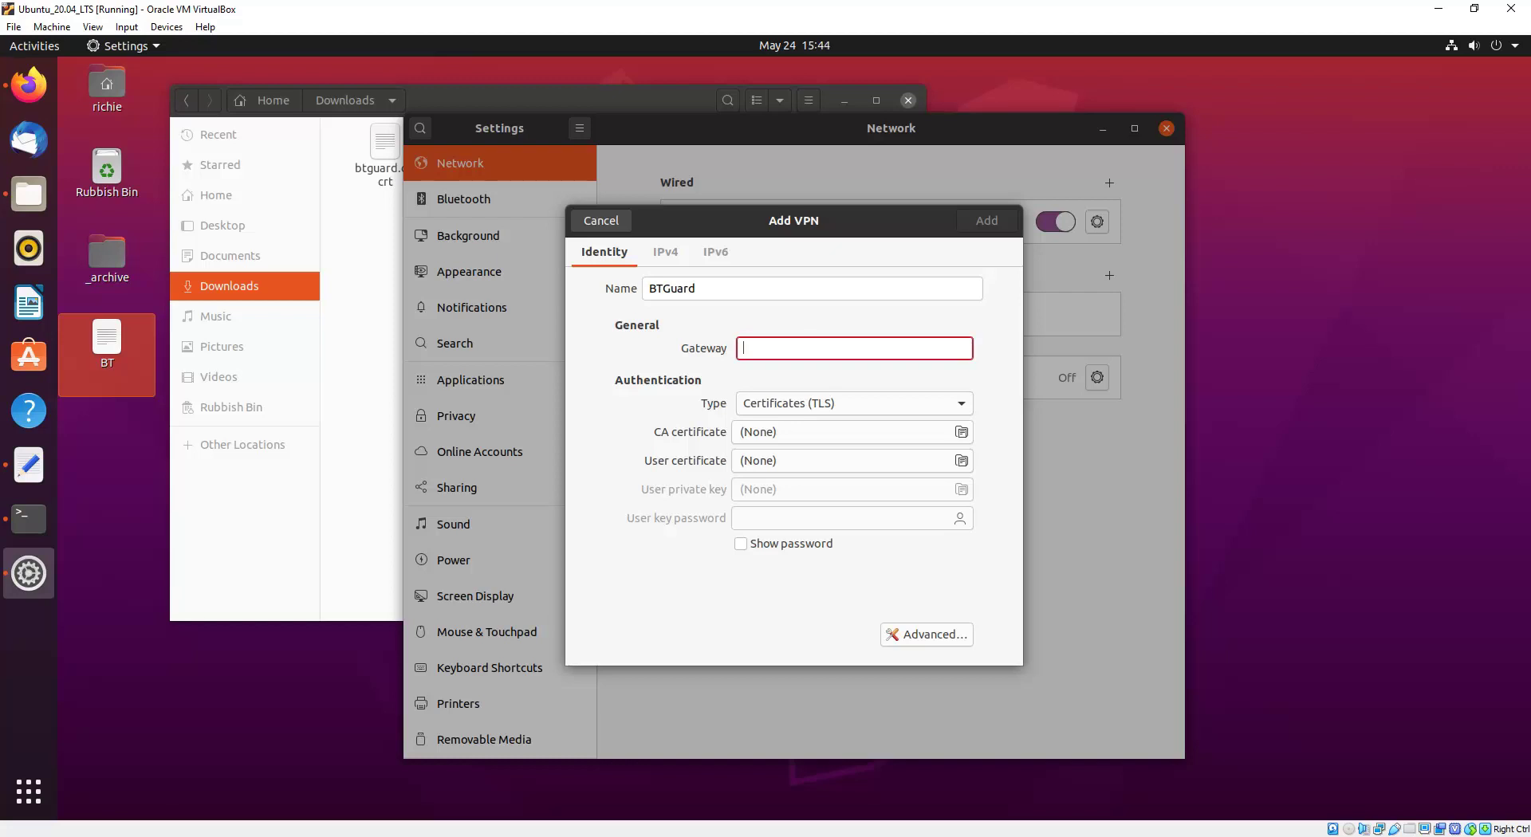
pyautogui.write('sg')
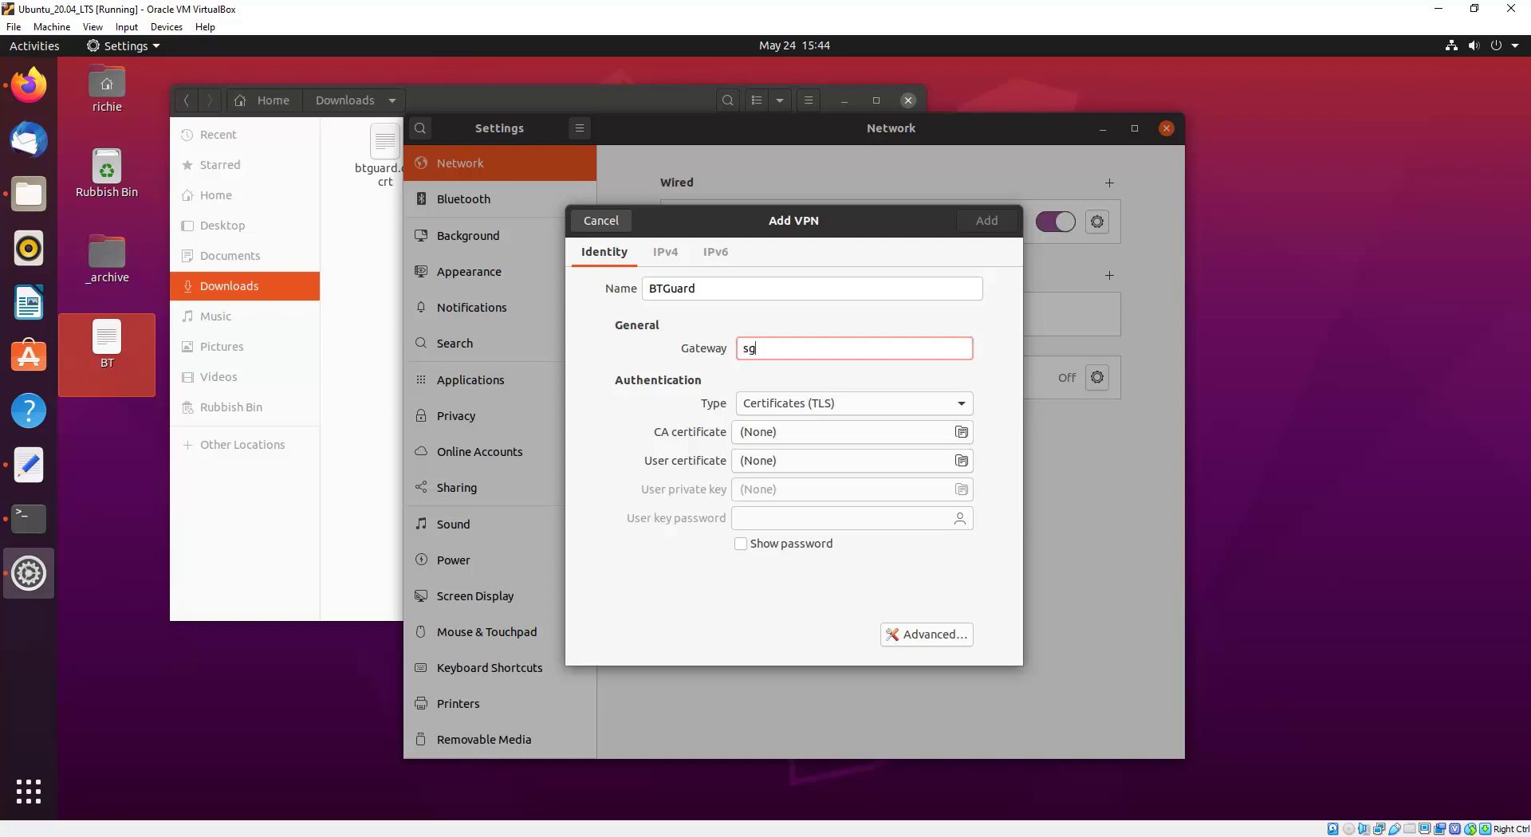
pyautogui.write('.vpn.btguard.com')
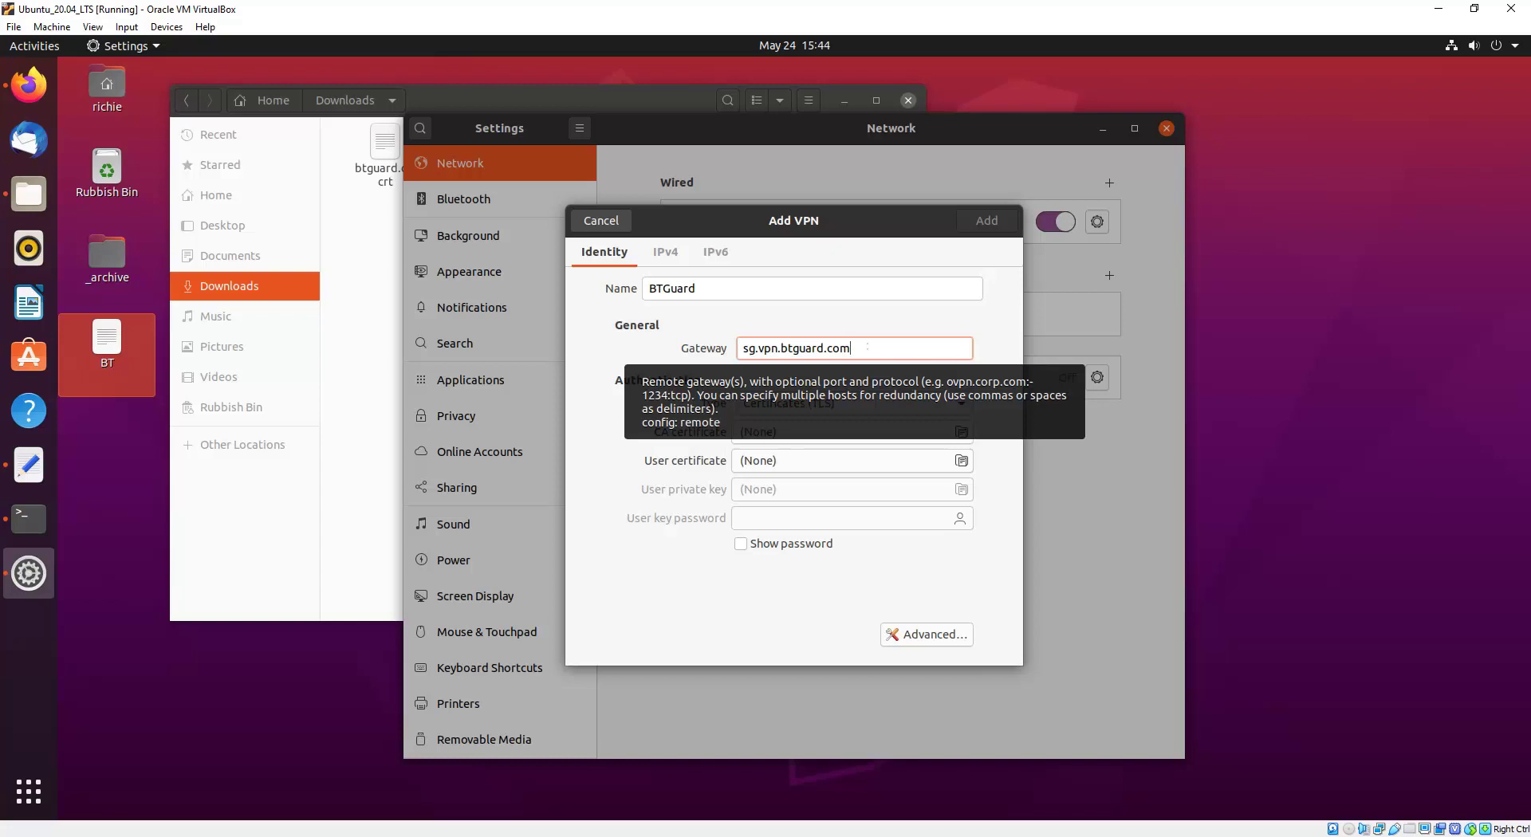
pyautogui.moveTo(861, 348); pyautogui.dragTo(740, 348)
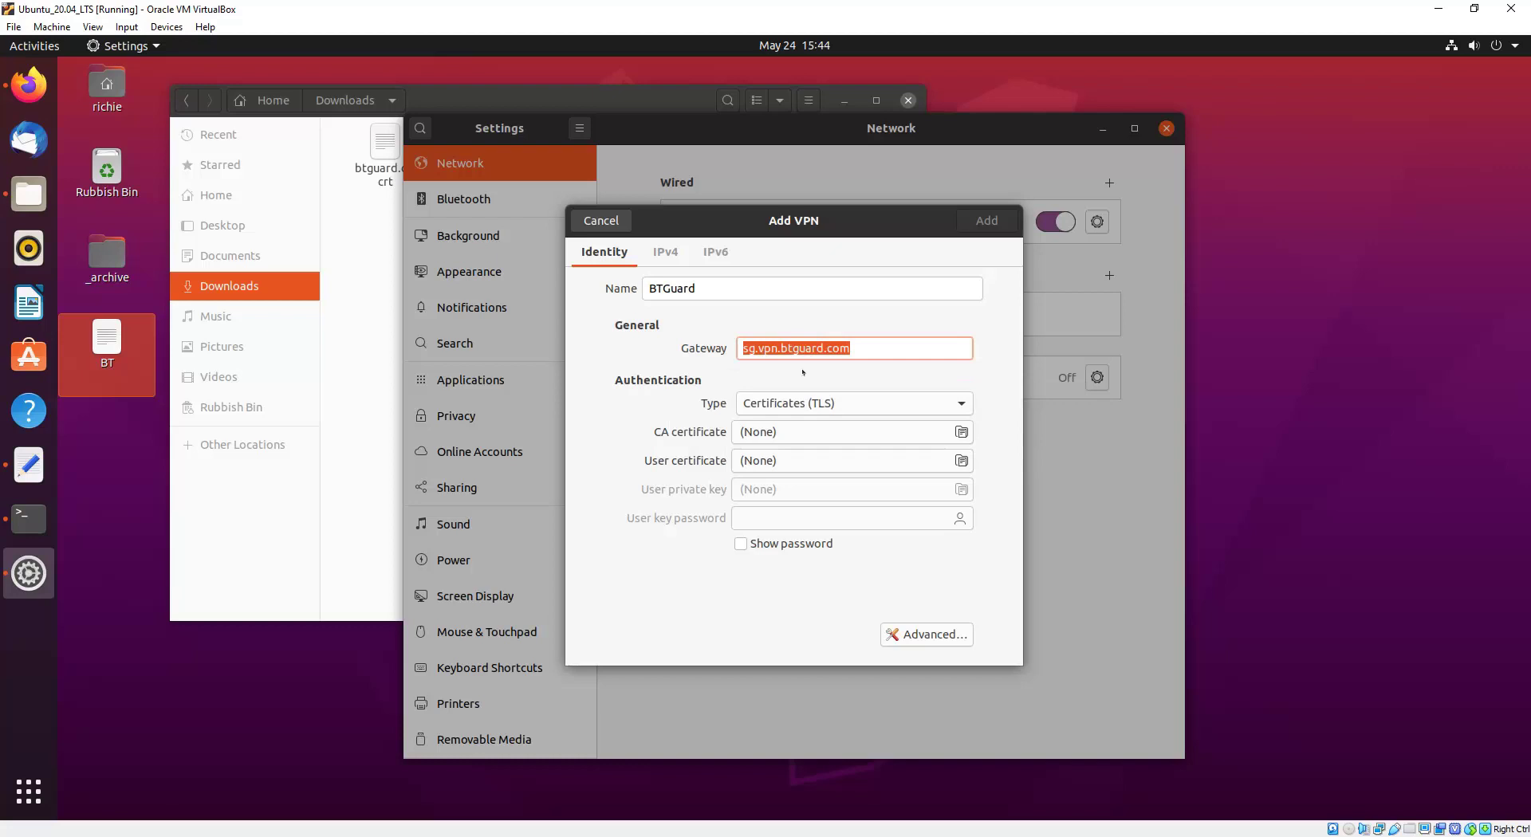
pyautogui.click(852, 348)
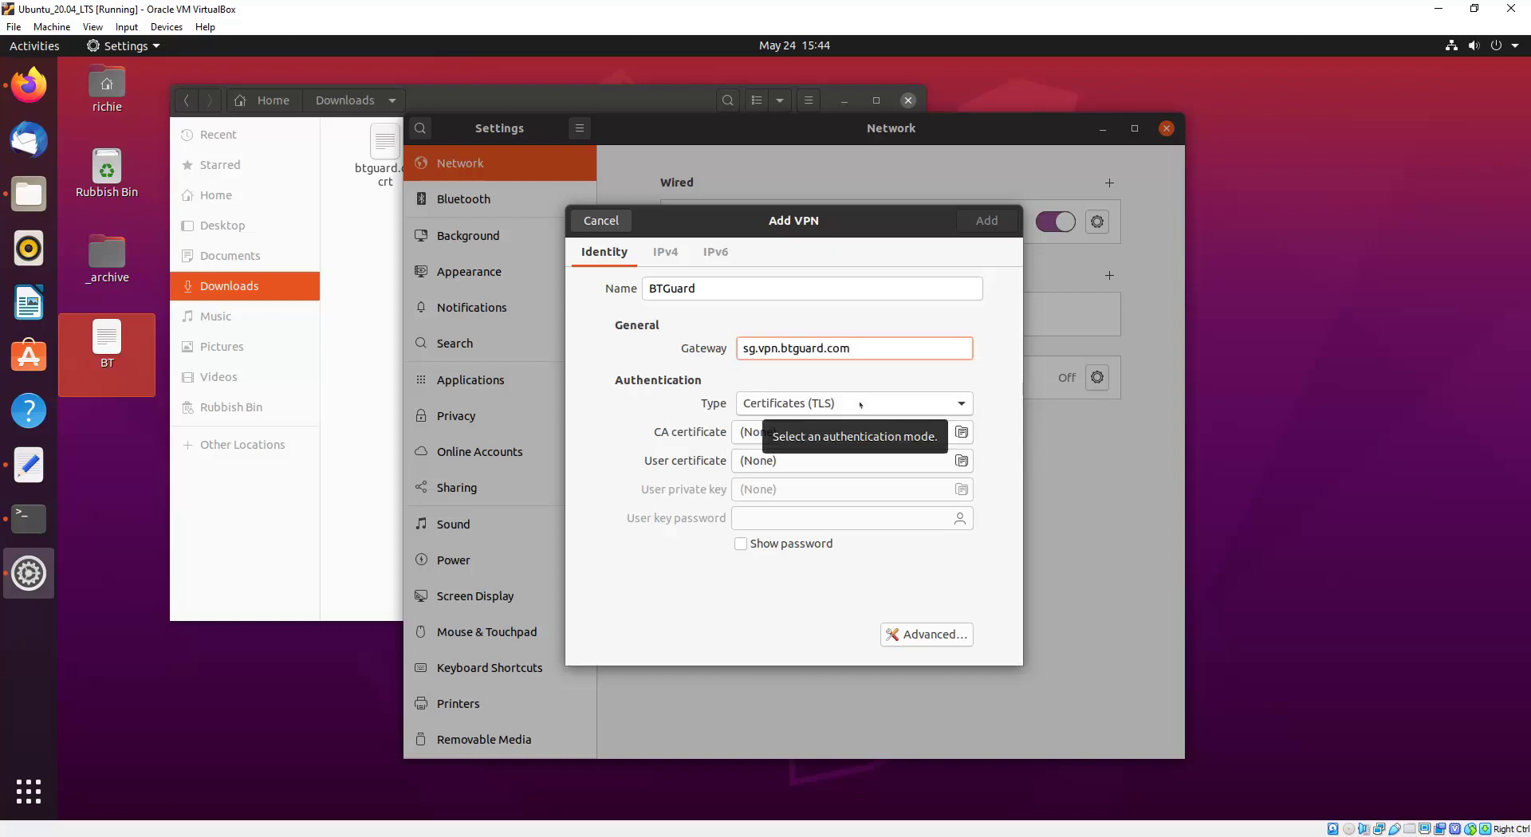
# Switch authentication to Password and choose Downloads/btguard.ca.crt as the CA certificate.
pyautogui.click(860, 404)
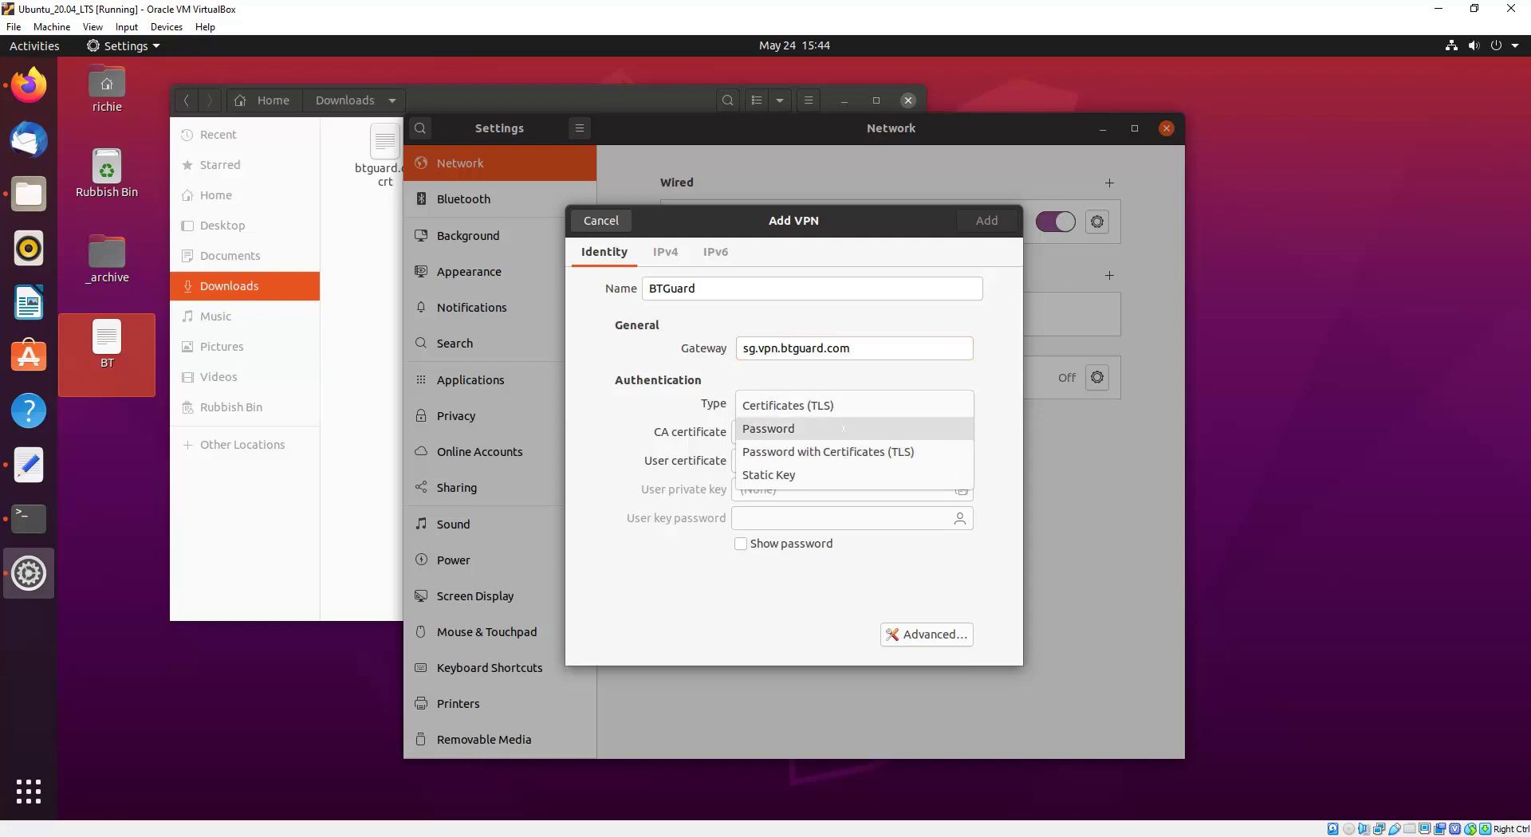
pyautogui.click(842, 429)
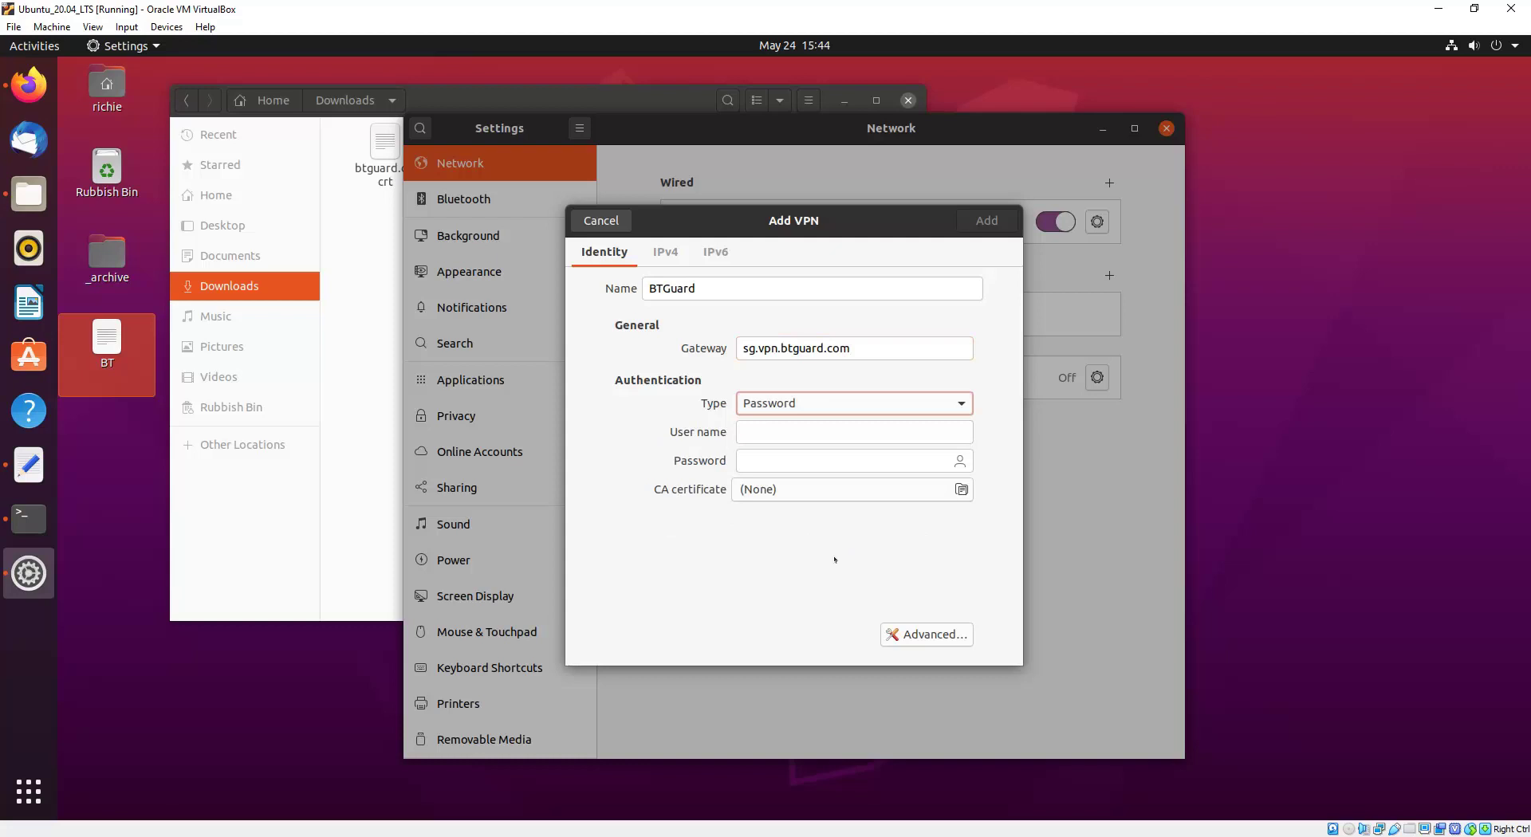
pyautogui.click(960, 489)
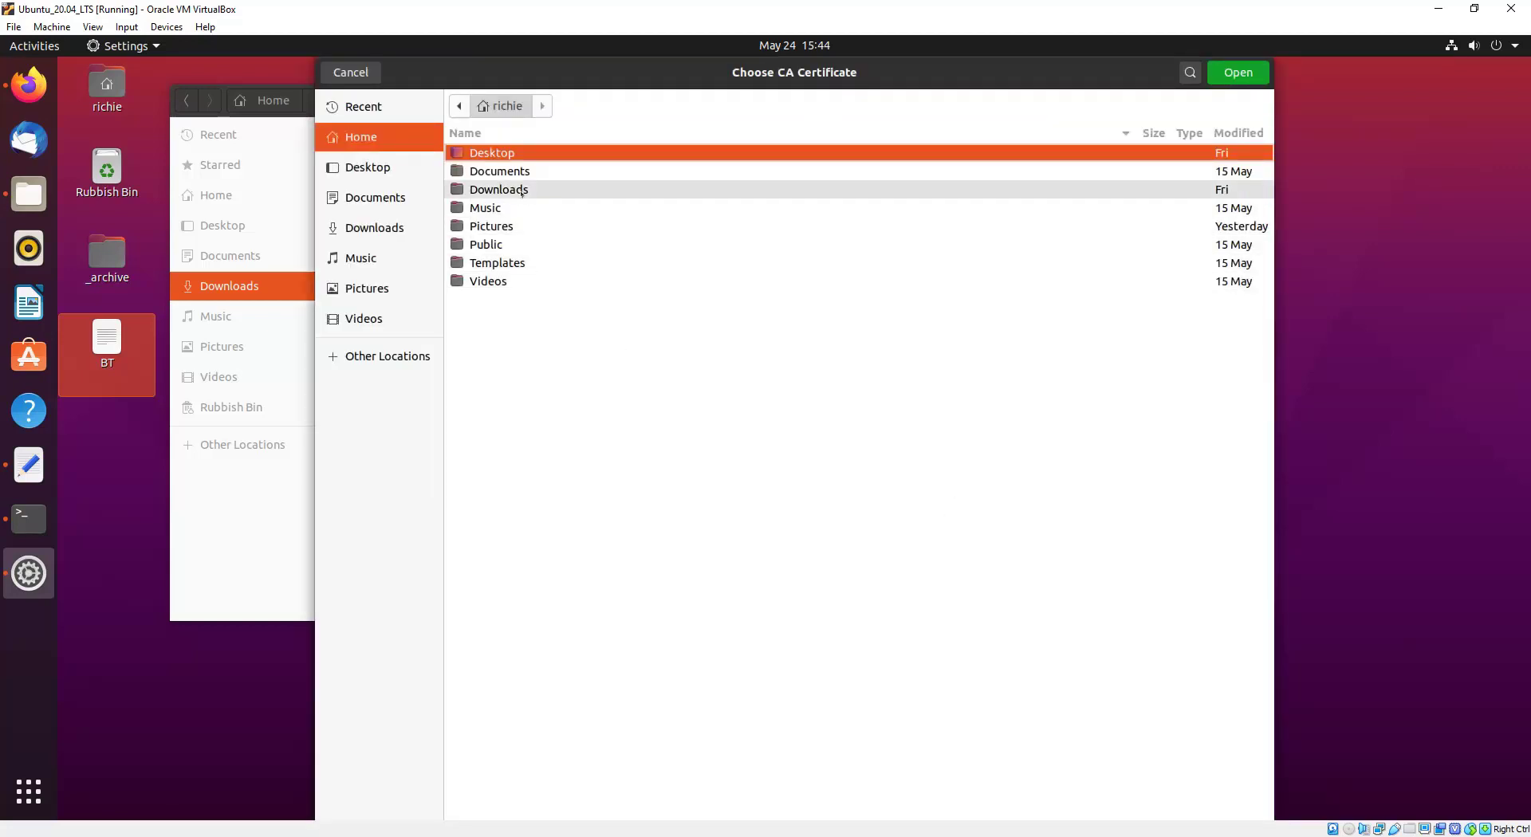
pyautogui.doubleClick(511, 190)
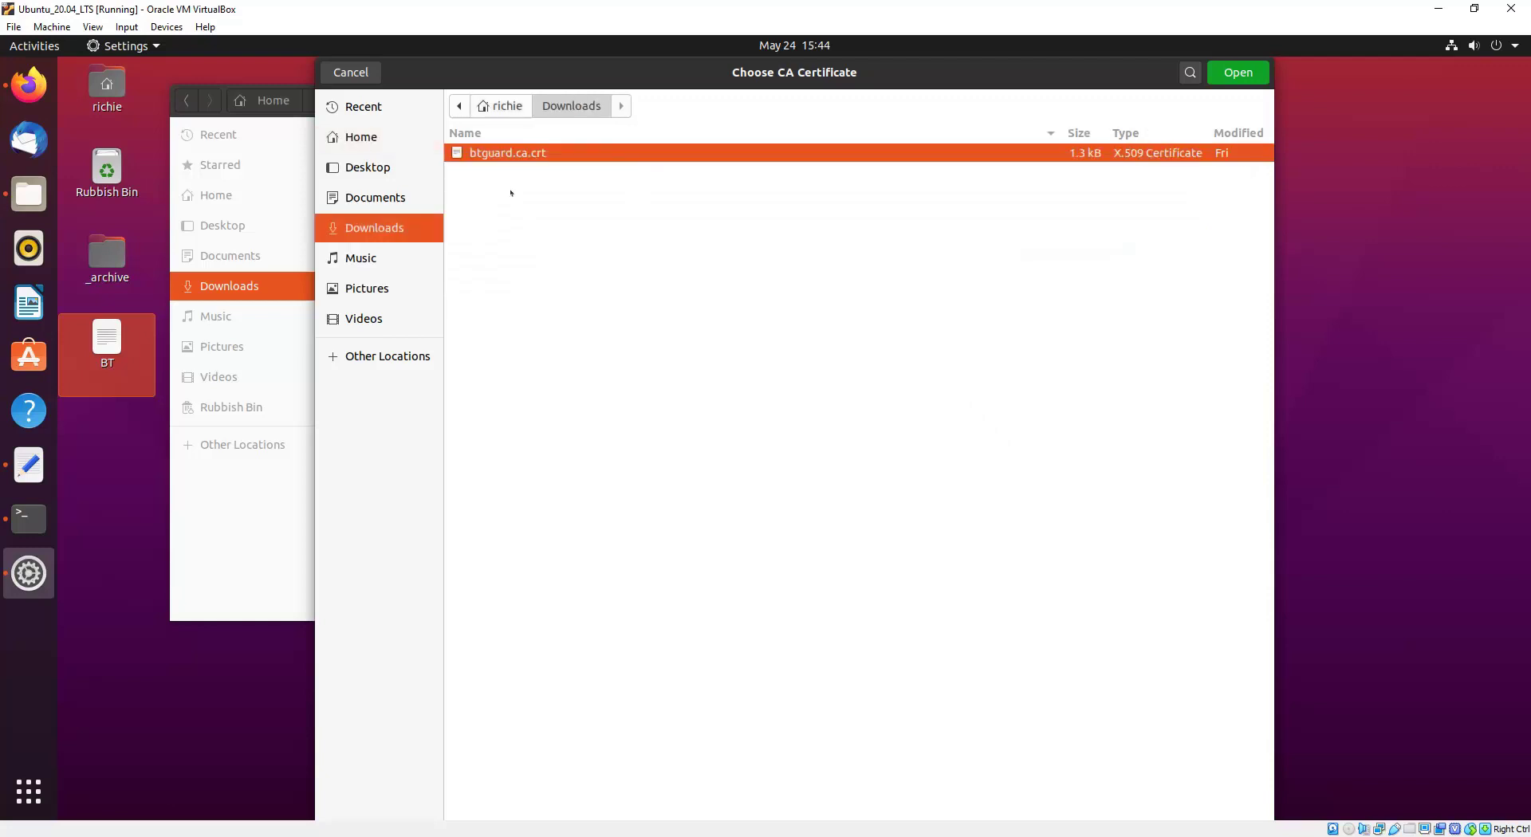
pyautogui.doubleClick(511, 152)
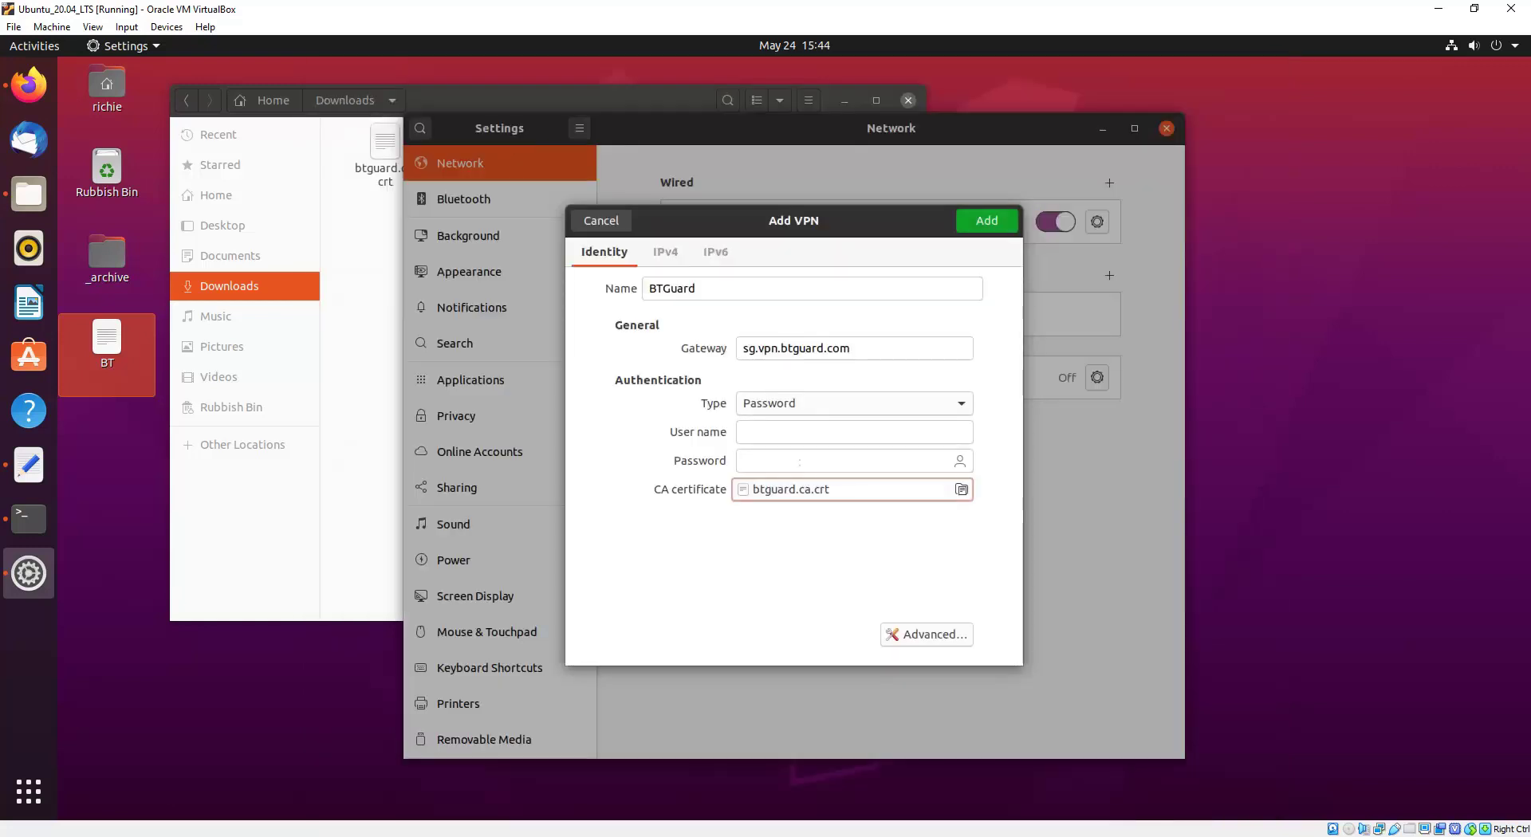
# Fill in the VPN user name and password, then add the BTGuard connection.
pyautogui.click(786, 431)
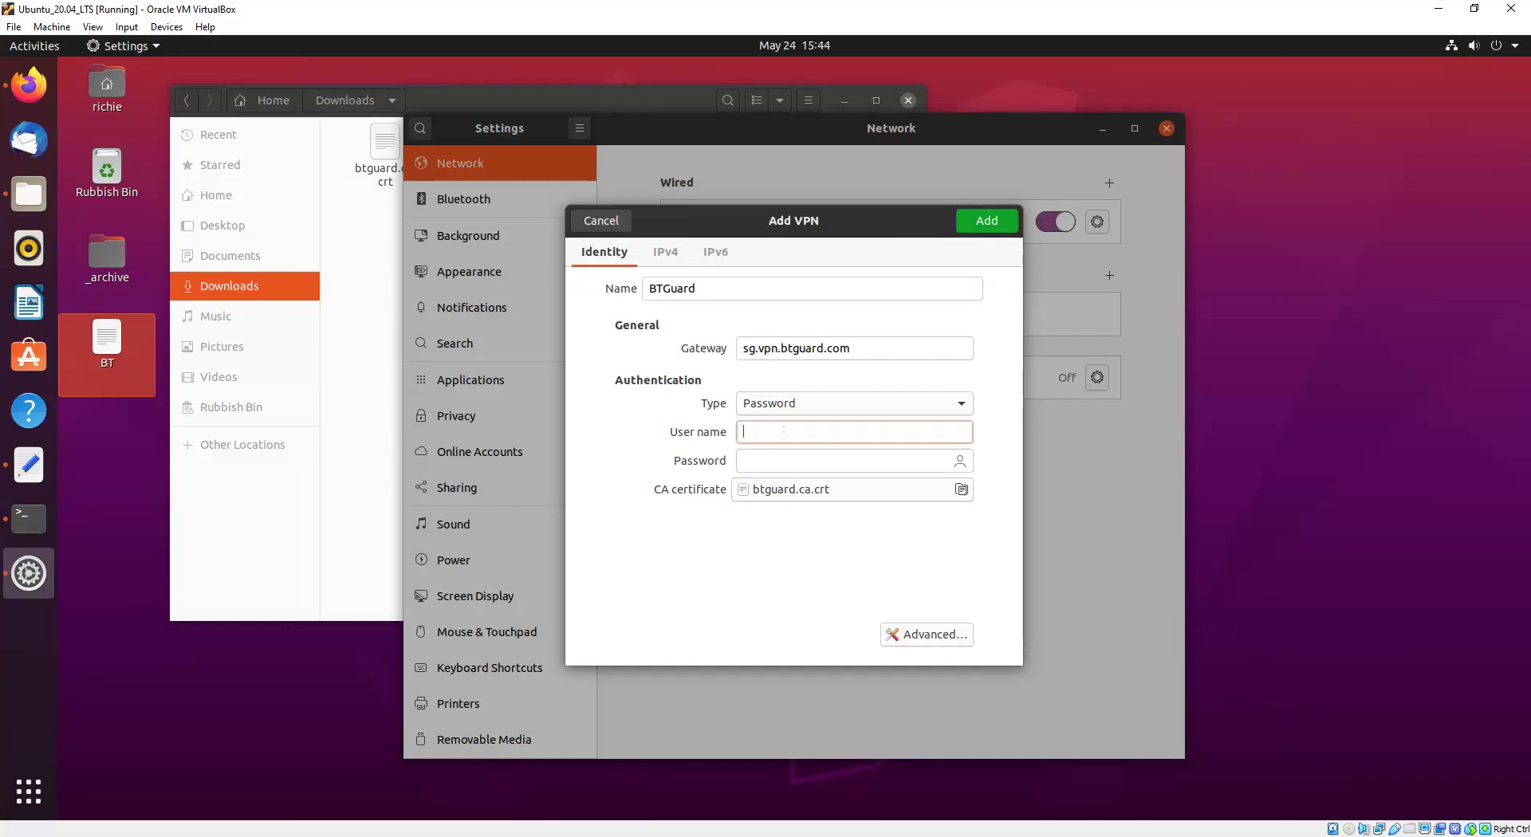
pyautogui.write('MyUserName')
pyautogui.press('Tab')
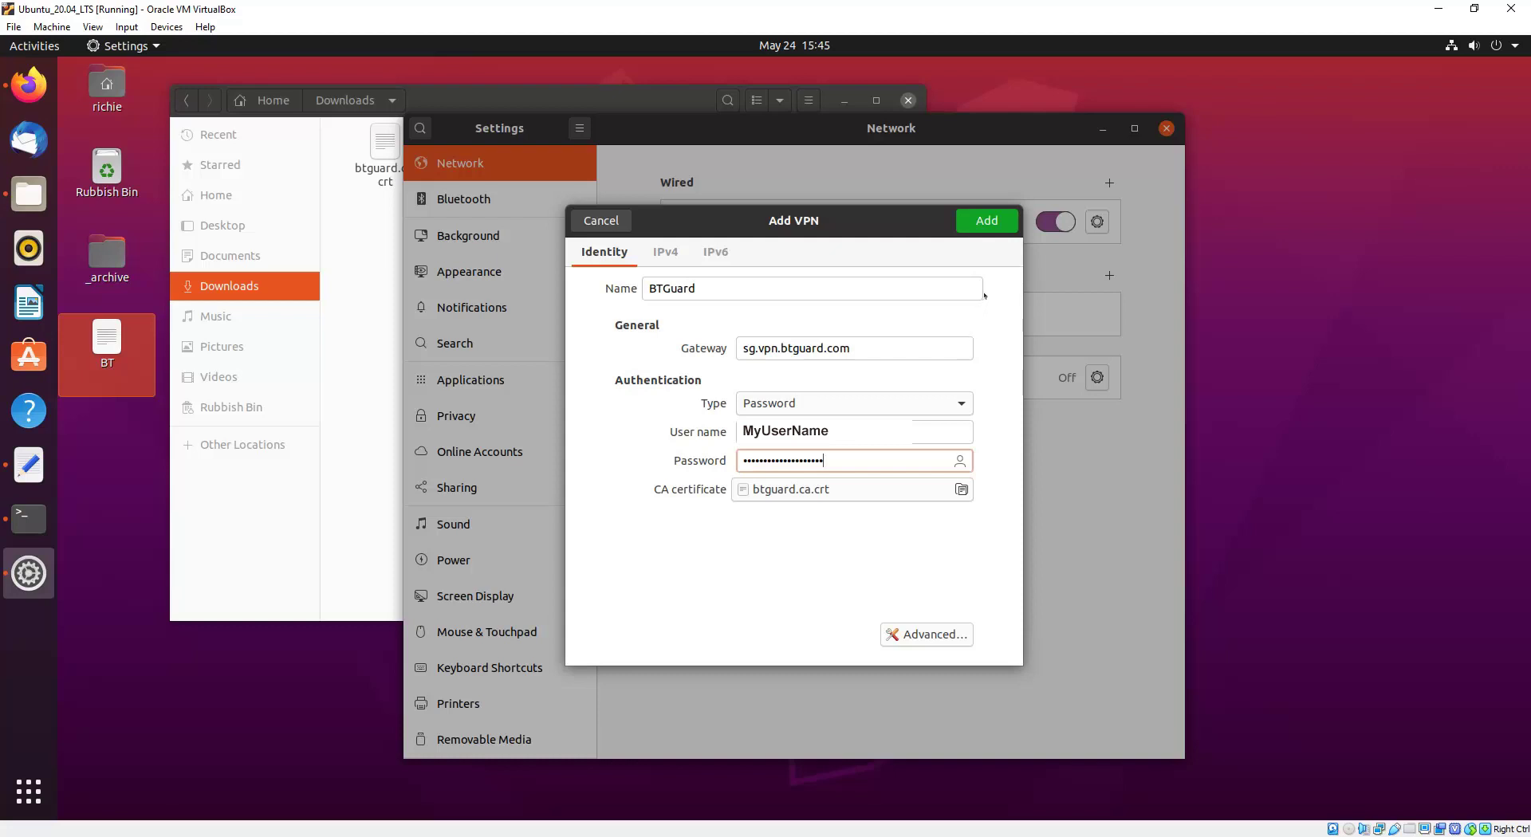
pyautogui.click(989, 223)
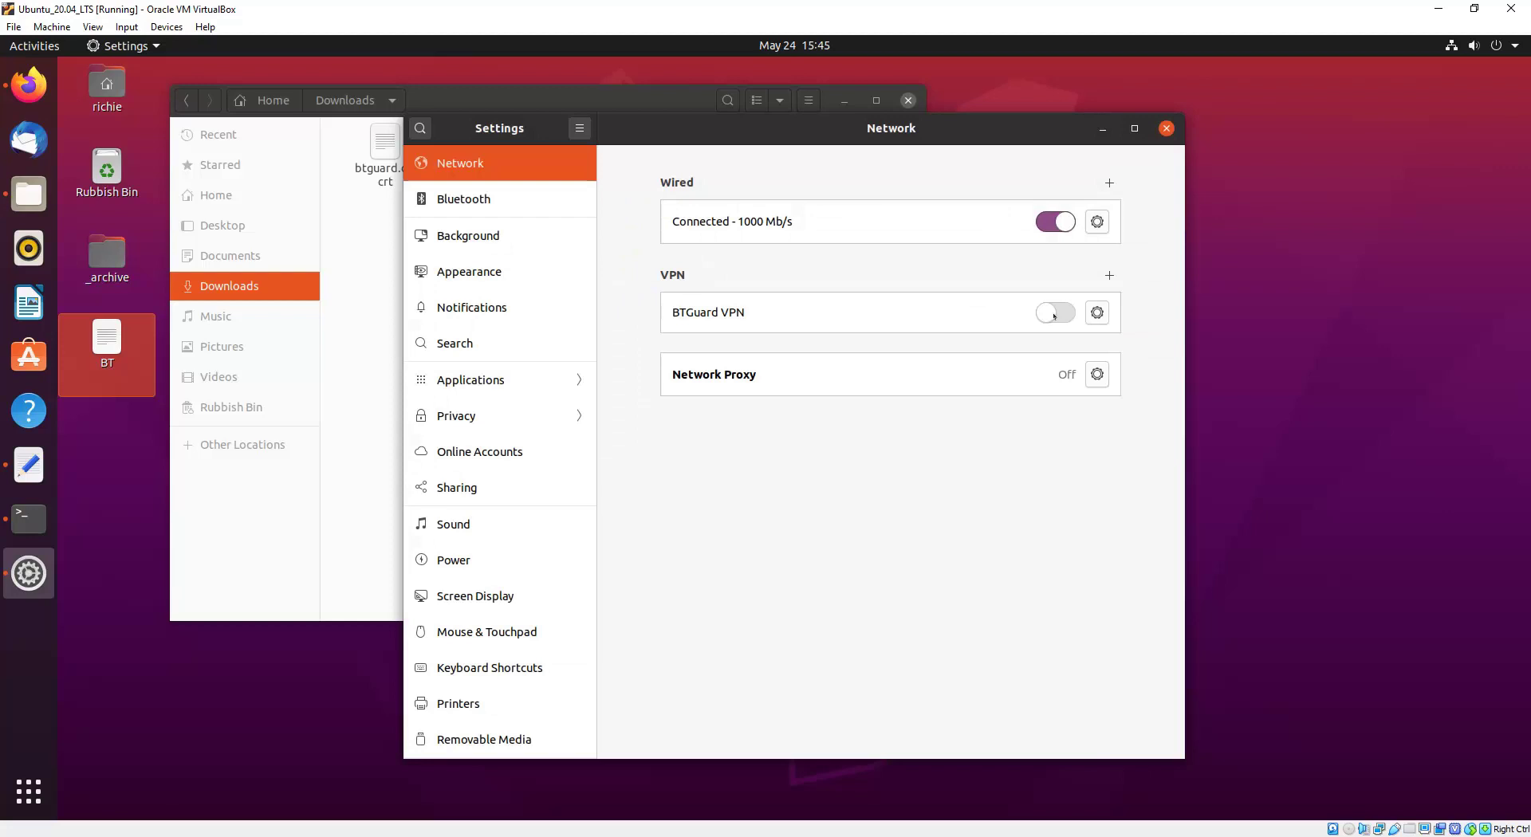
# Flip the BTGuard VPN toggle on in the VPN section.
pyautogui.click(1053, 314)
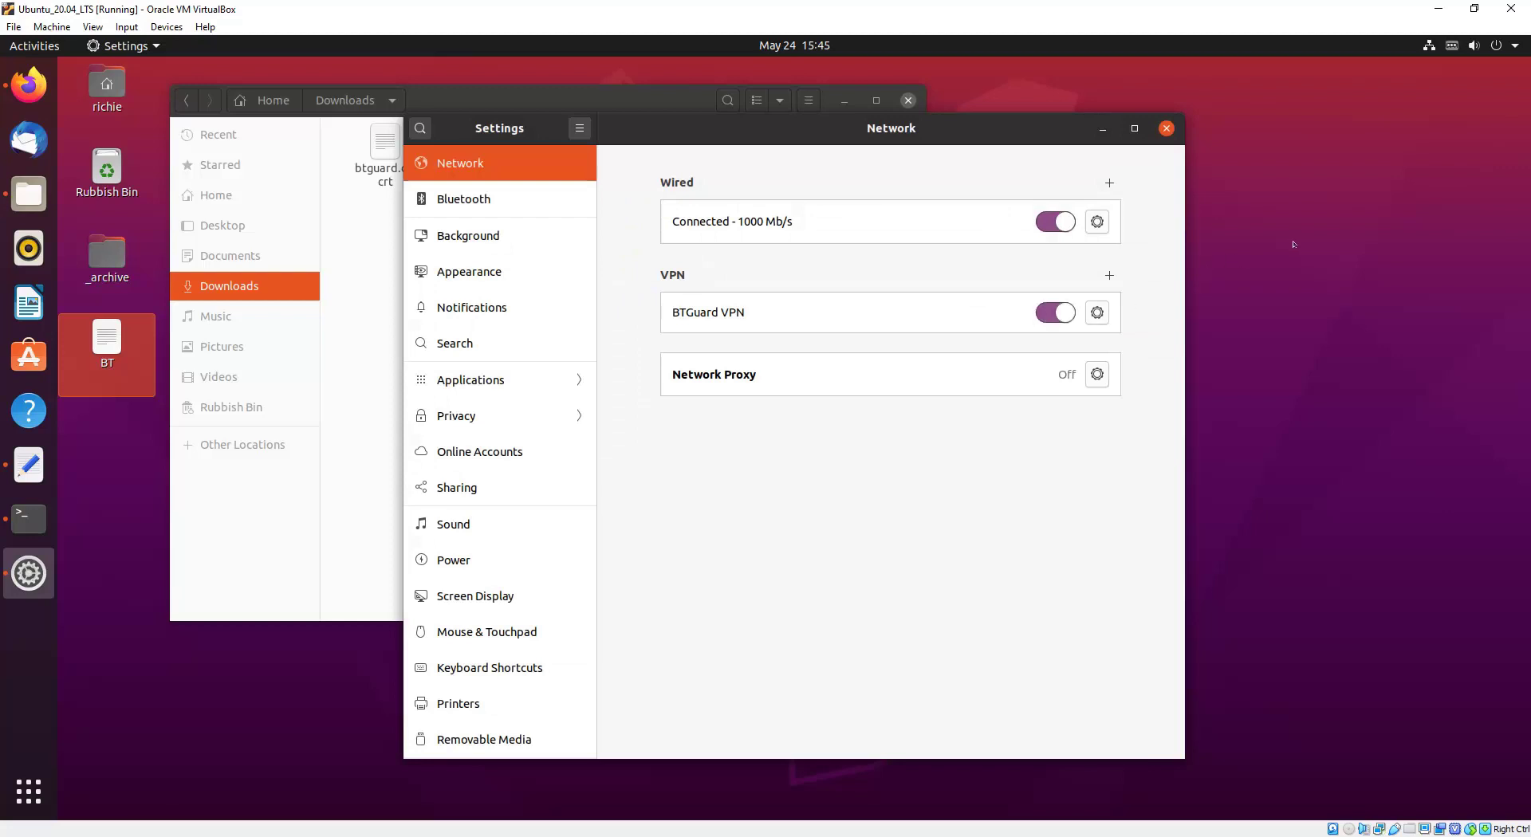